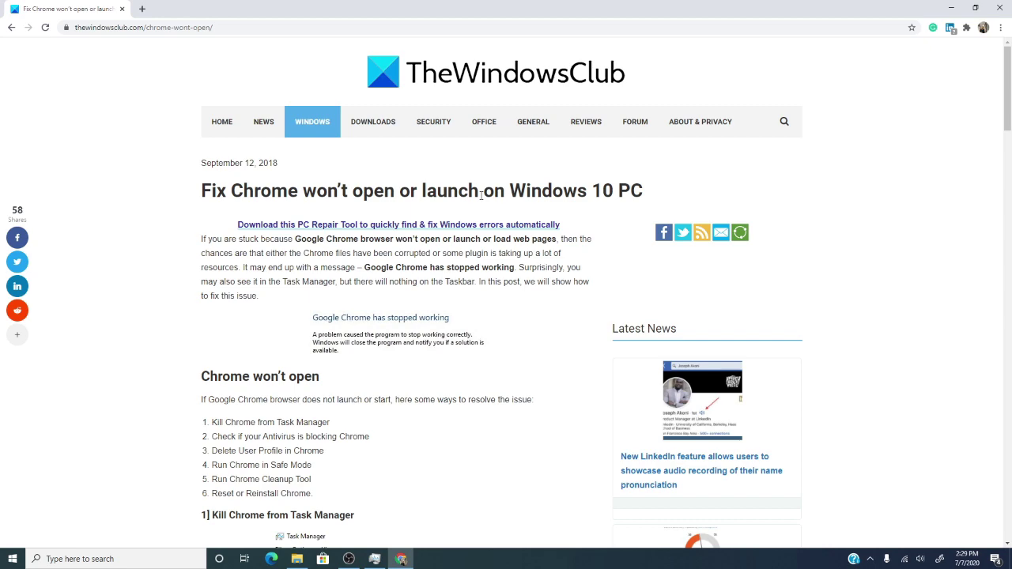
# Launch Task Manager from the taskbar's right-click menu.
pyautogui.scroll(-3, 490, 190)
pyautogui.scroll(3, 502, 229)
pyautogui.scroll(-3, 504, 237)
pyautogui.scroll(3, 500, 240)
pyautogui.rightClick(488, 558)
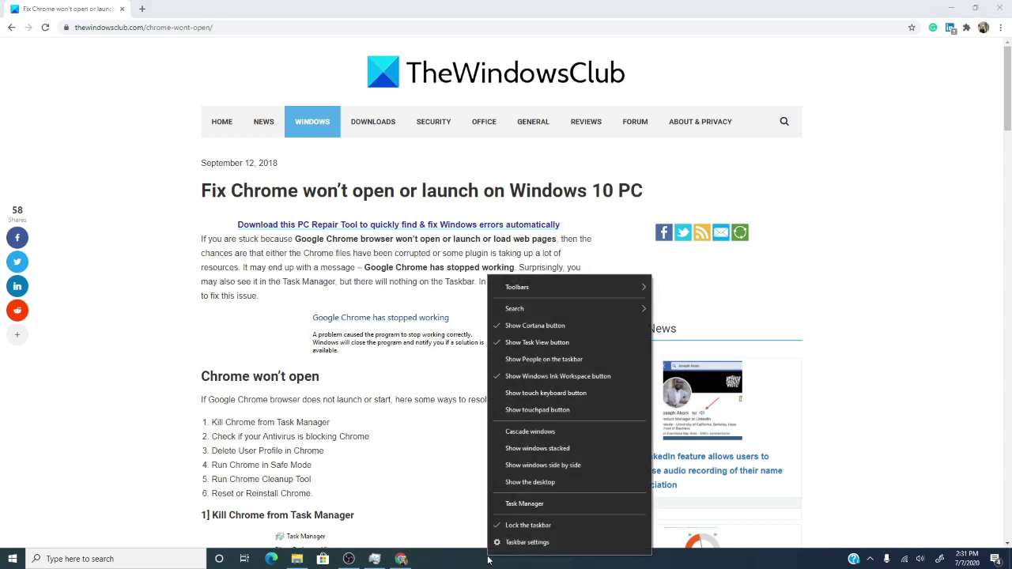
pyautogui.click(521, 504)
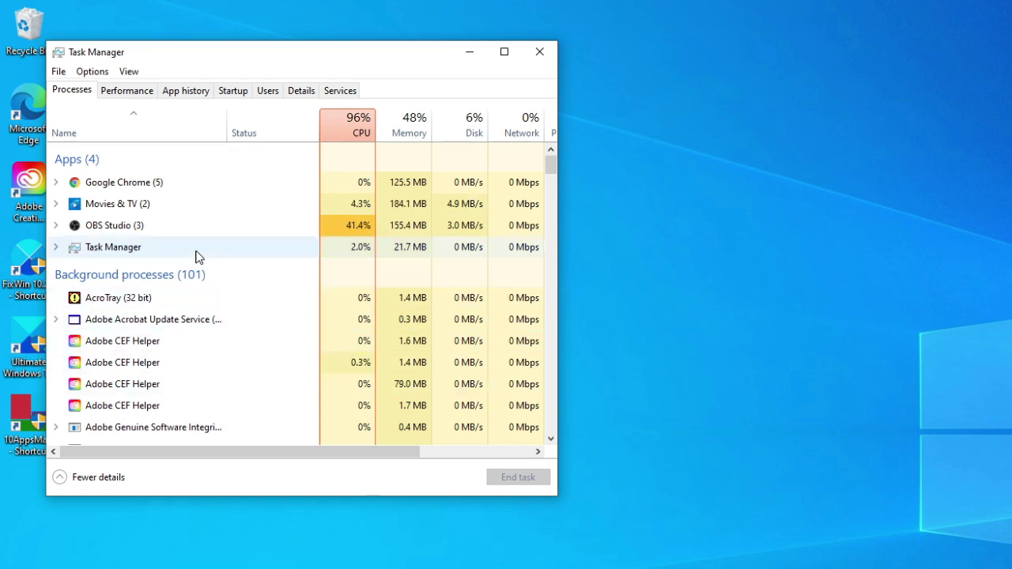
# End the Google Chrome task, then minimize Task Manager to reveal the desktop.
pyautogui.rightClick(175, 189)
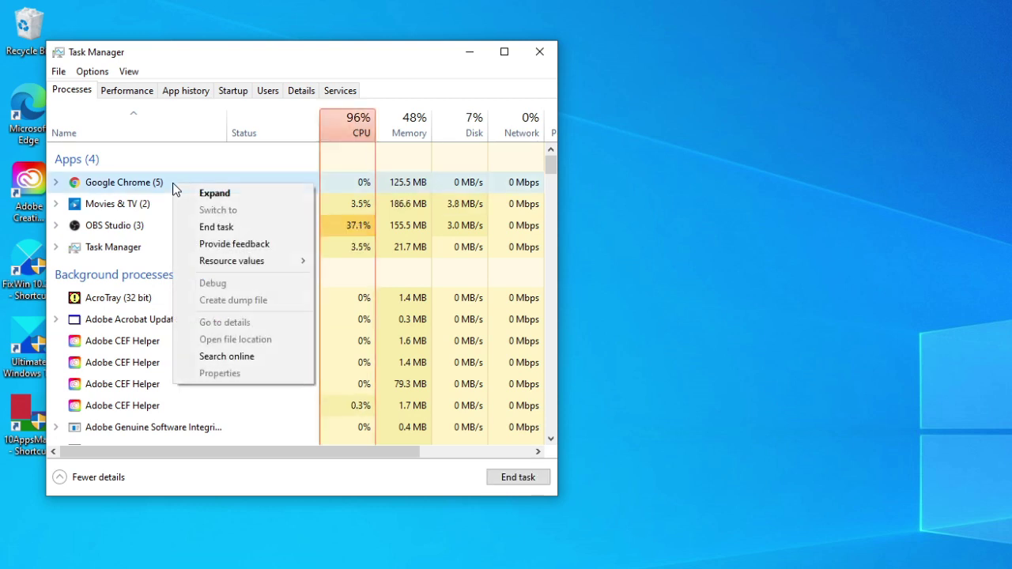
pyautogui.click(187, 227)
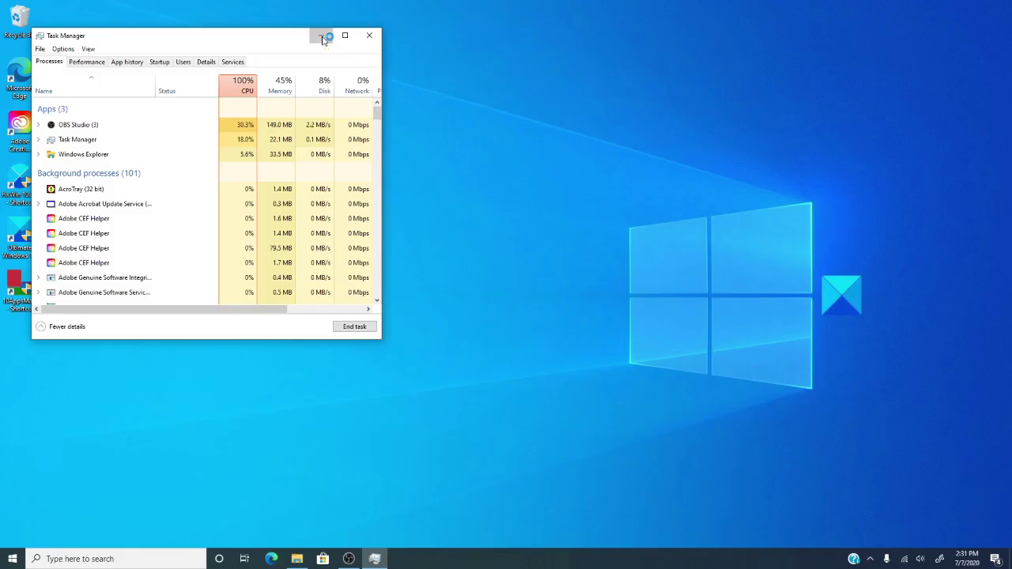
pyautogui.click(469, 51)
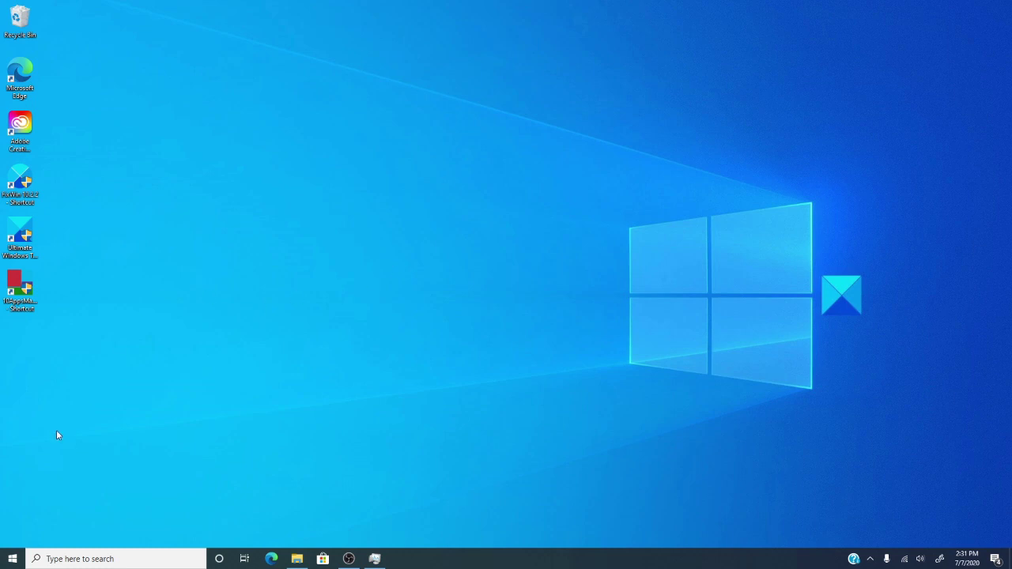
# Scroll the Start menu's app list down to the G section containing Google Chrome.
pyautogui.click(13, 562)
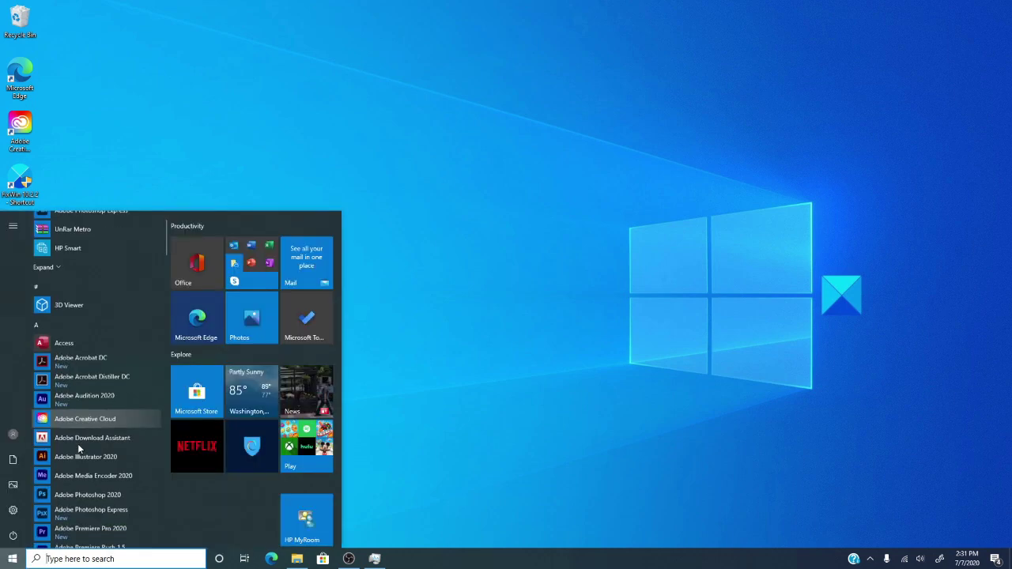
pyautogui.scroll(-5, 78, 443)
pyautogui.scroll(-3, 79, 456)
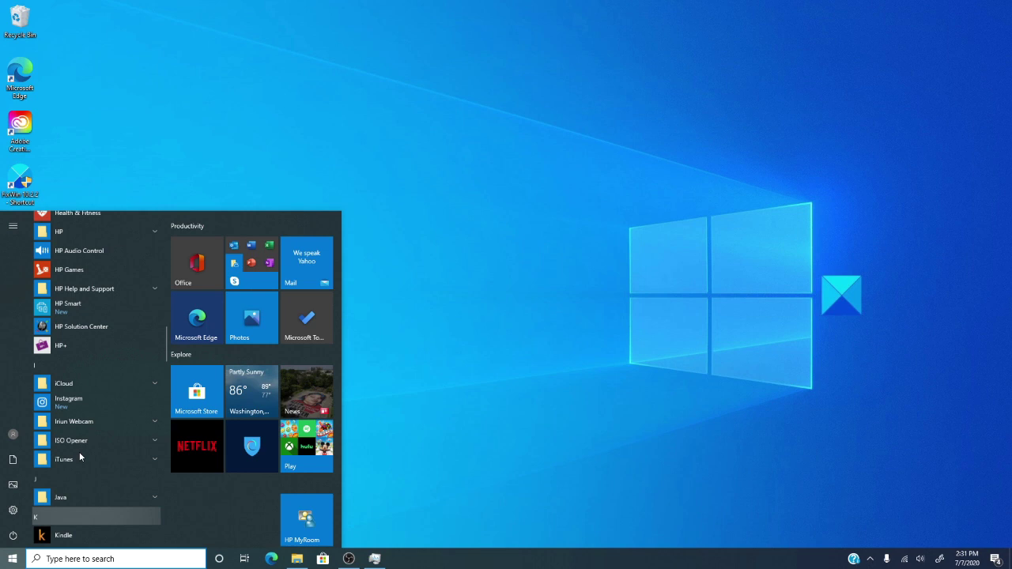
pyautogui.press('Escape')
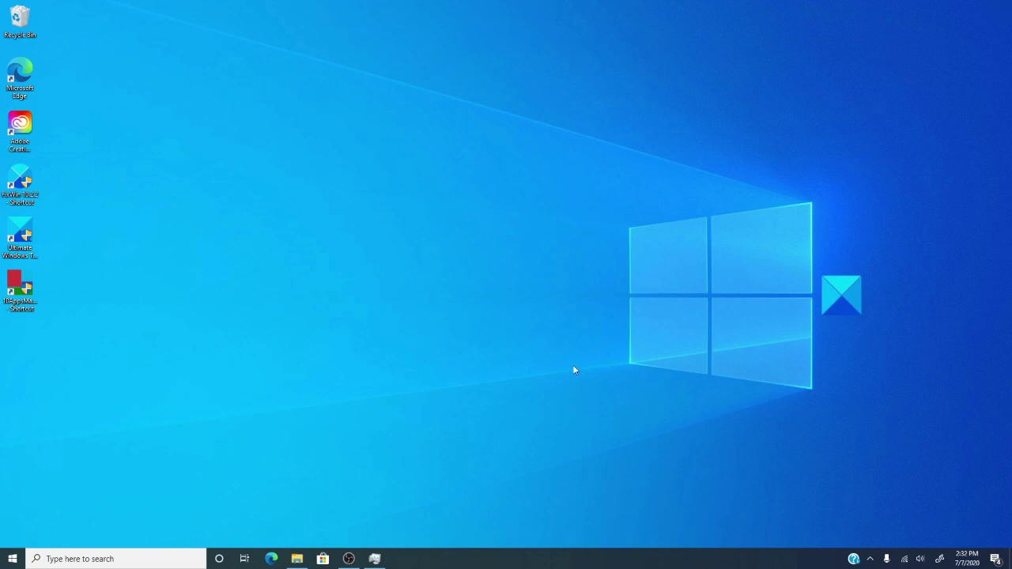
pyautogui.click(13, 558)
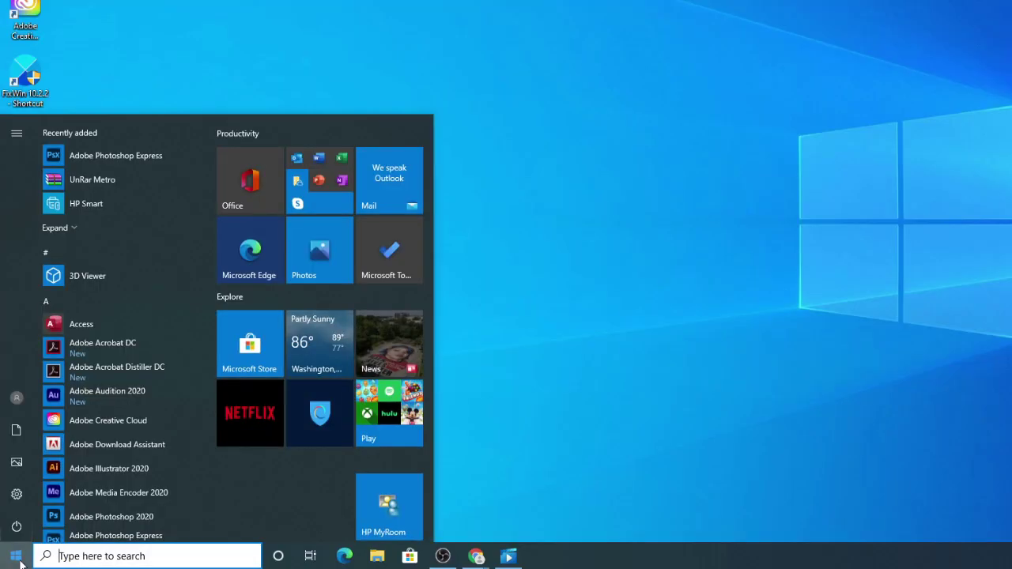
pyautogui.scroll(-5, 103, 351)
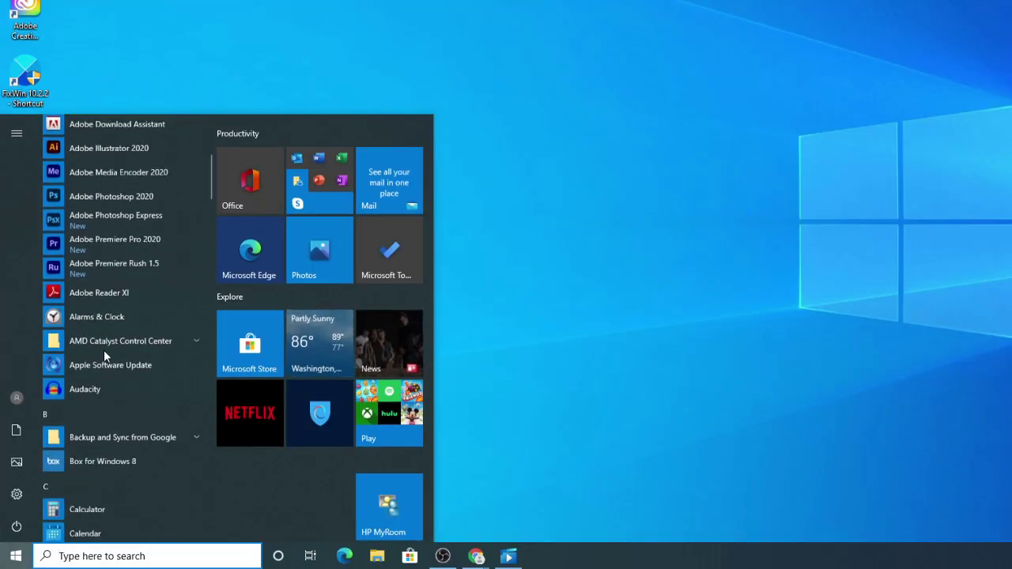
pyautogui.scroll(-10, 103, 350)
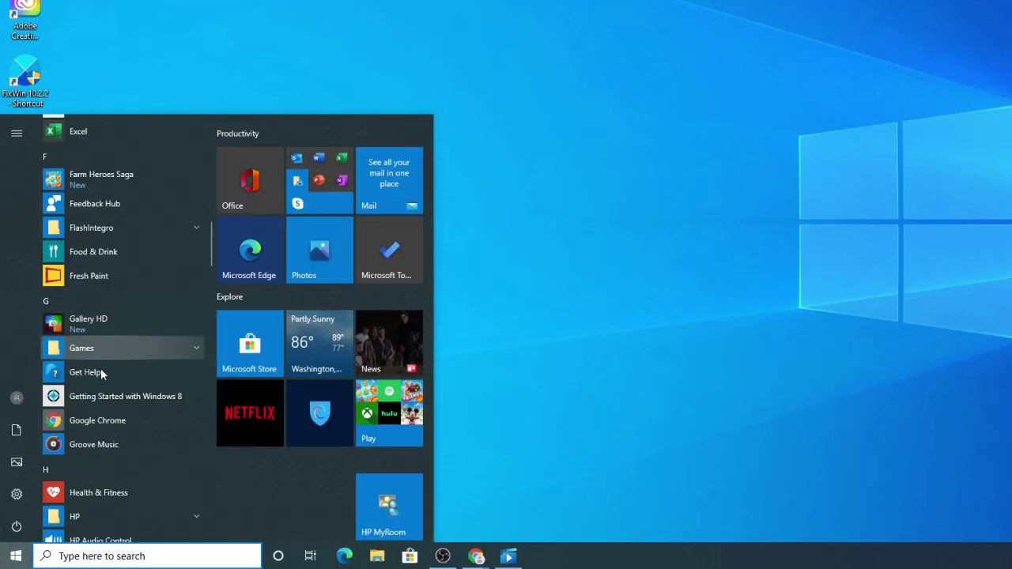
# Launch a new Google Chrome incognito window from Chrome's Start menu jump list.
pyautogui.rightClick(104, 427)
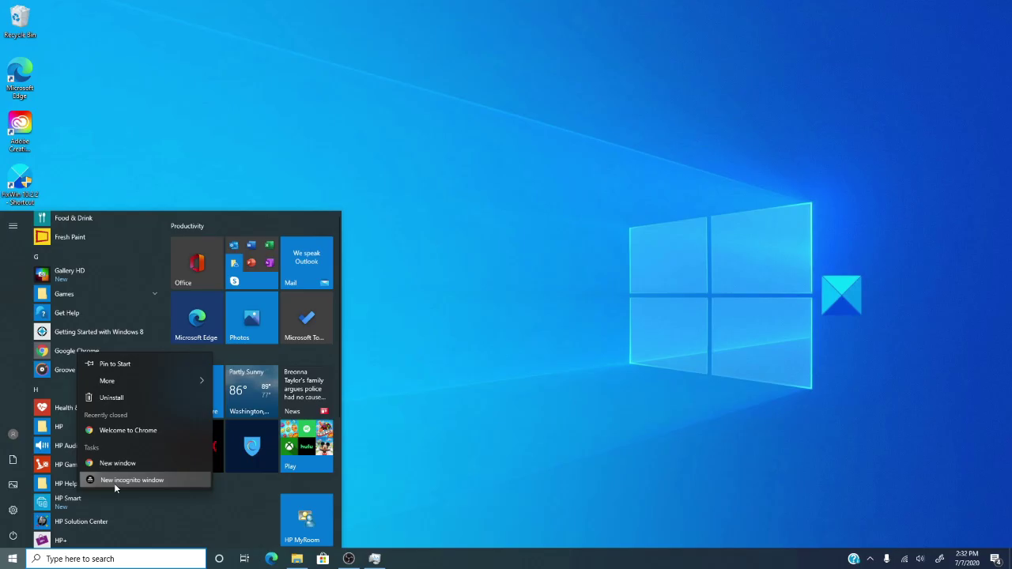
pyautogui.click(114, 479)
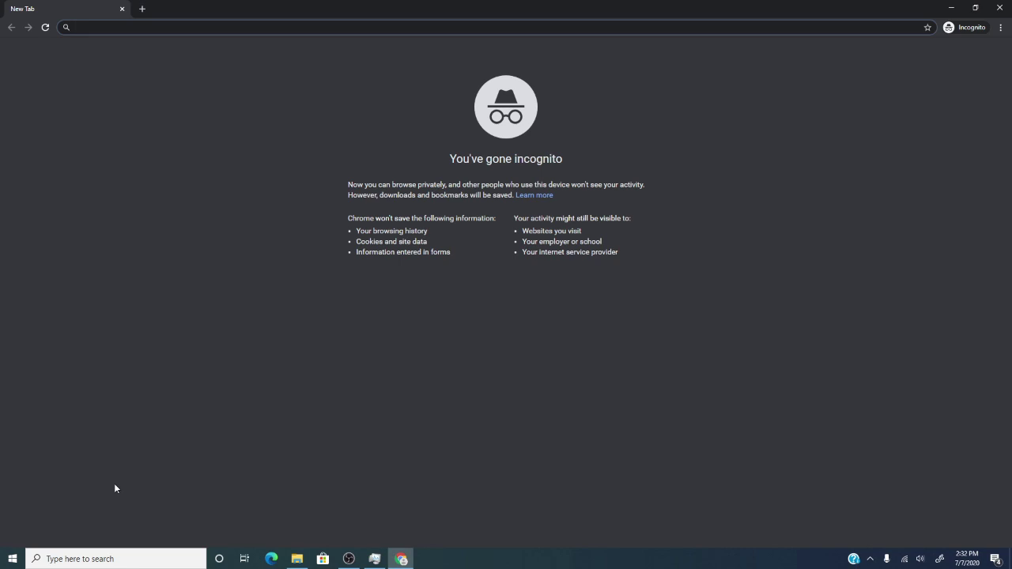
# Go to chrome://settings/cleanup, start the Find scan for harmful software, then minimize that window.
pyautogui.rightClick(110, 26)
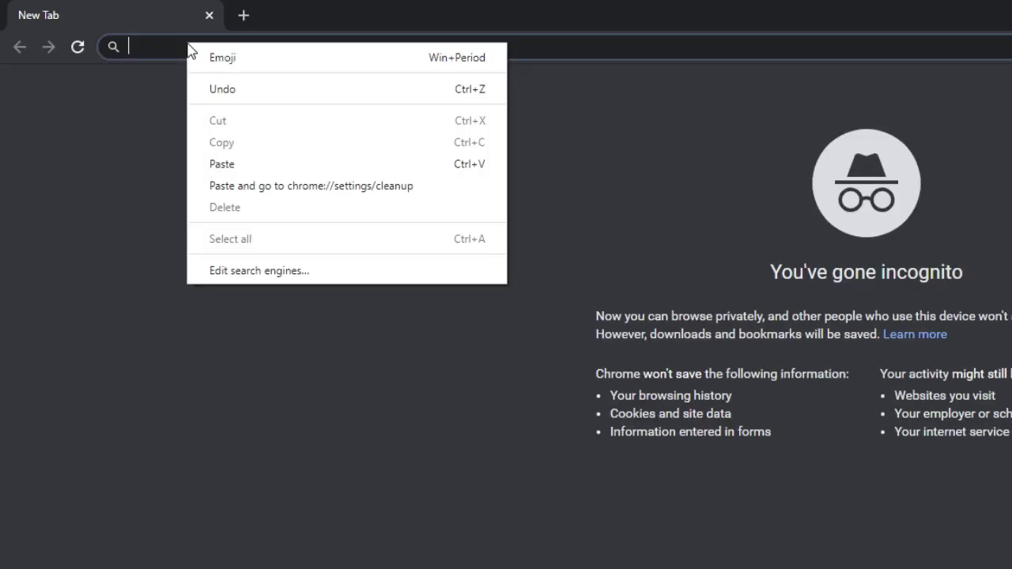
pyautogui.click(127, 97)
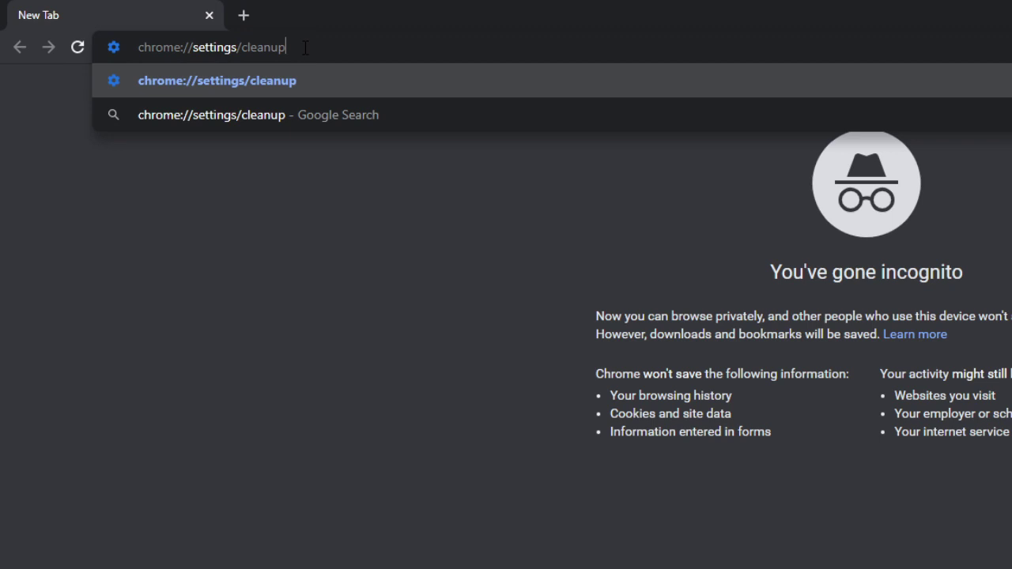
pyautogui.press('Return')
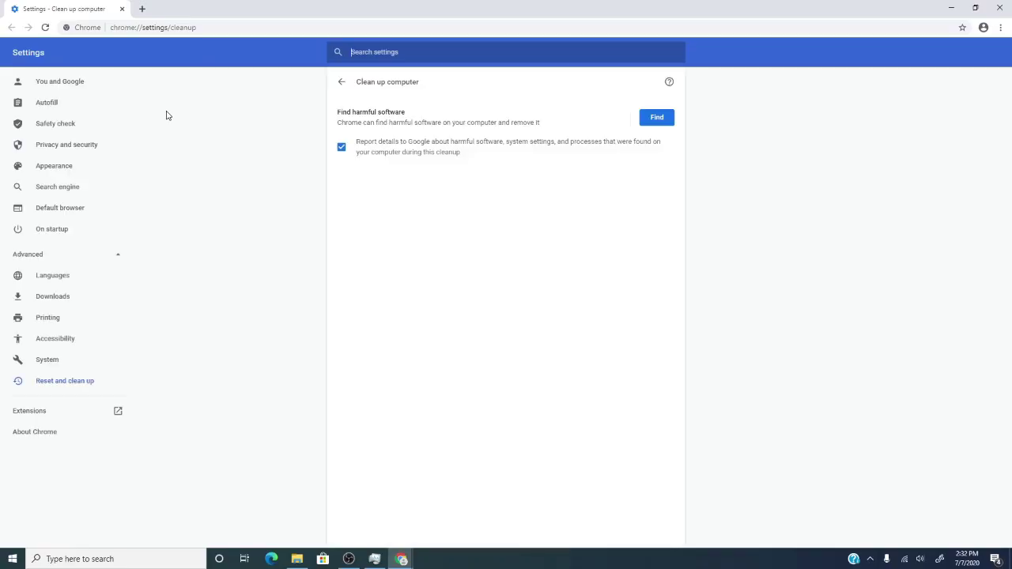
pyautogui.click(655, 120)
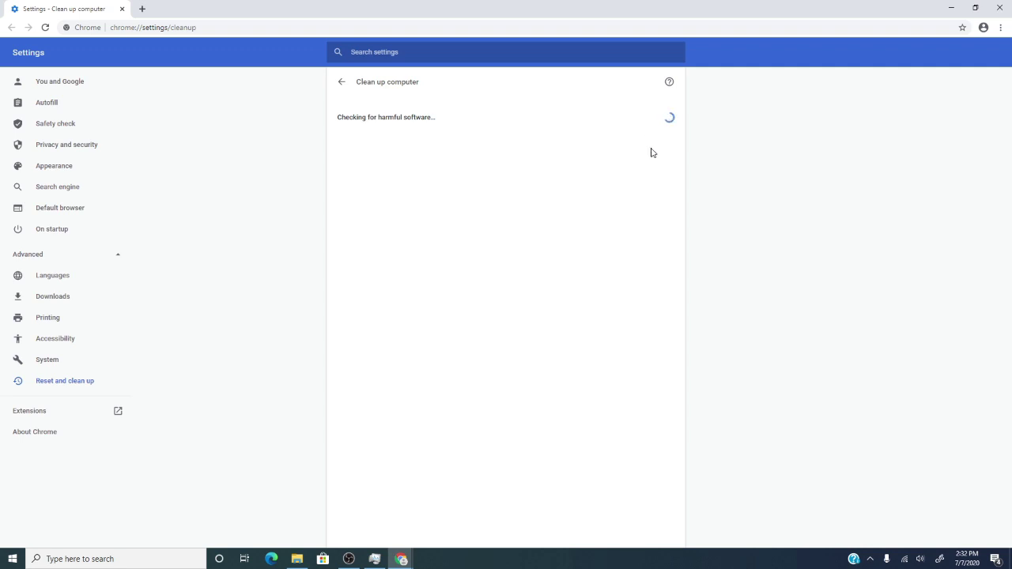
pyautogui.click(950, 8)
# Minimize the incognito window and scroll TheWindowsClub article in Edge to its six Chrome fixes.
pyautogui.click(950, 8)
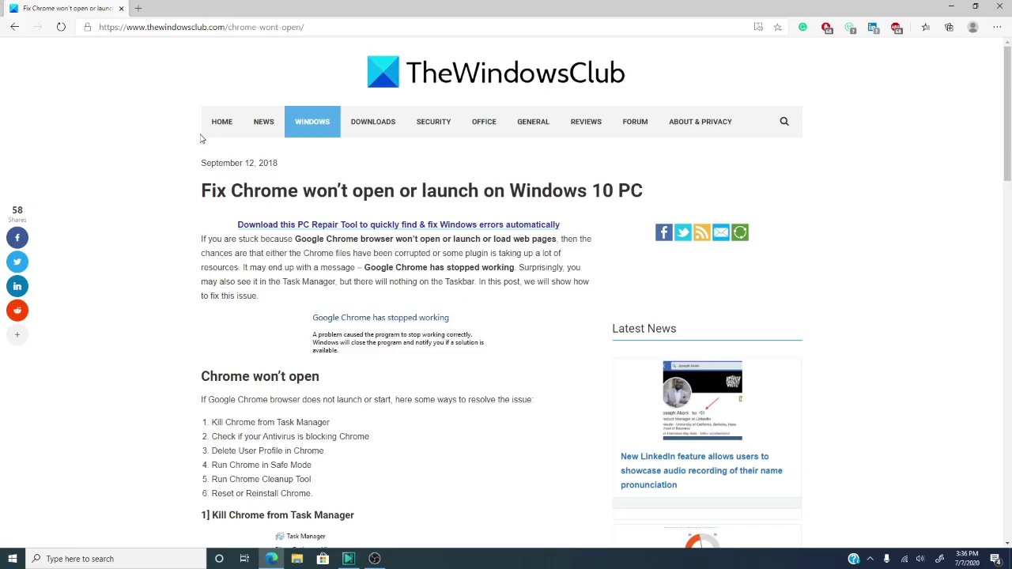
pyautogui.scroll(-3, 201, 138)
pyautogui.scroll(-4, 201, 138)
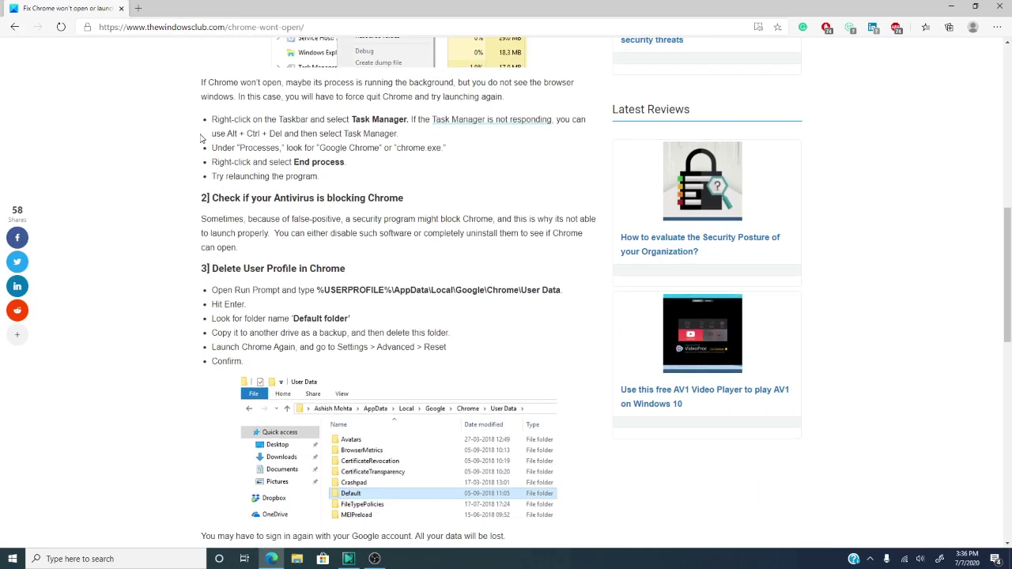
pyautogui.scroll(2, 200, 138)
pyautogui.scroll(5, 201, 139)
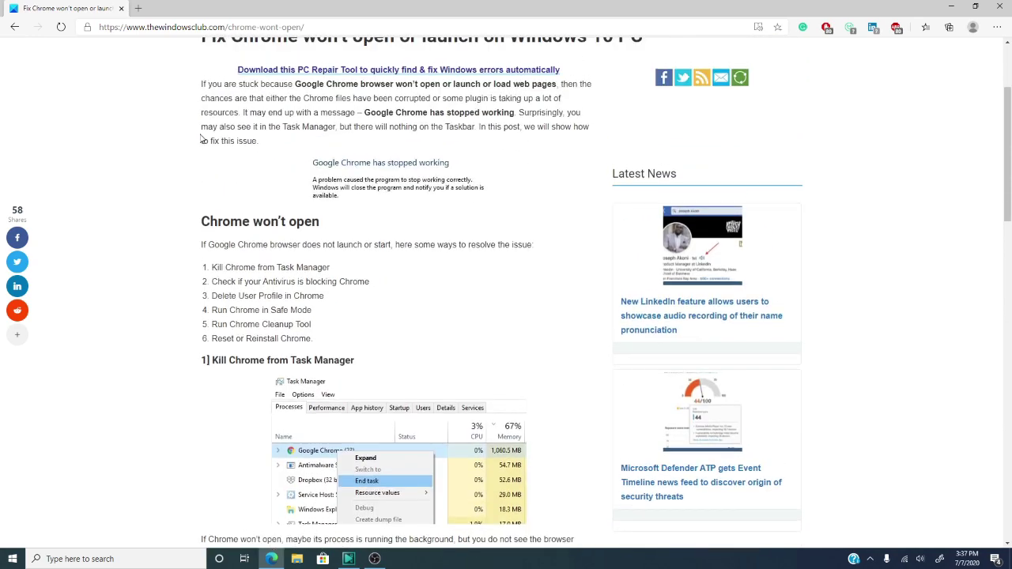
pyautogui.scroll(-6, 200, 138)
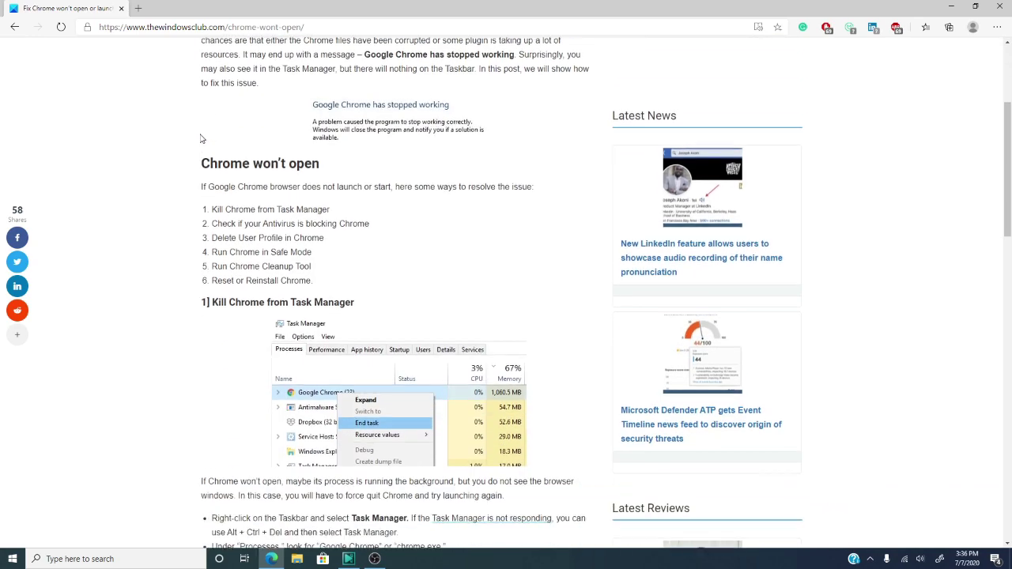
pyautogui.scroll(-3, 200, 138)
pyautogui.scroll(6, 200, 138)
pyautogui.scroll(4, 201, 139)
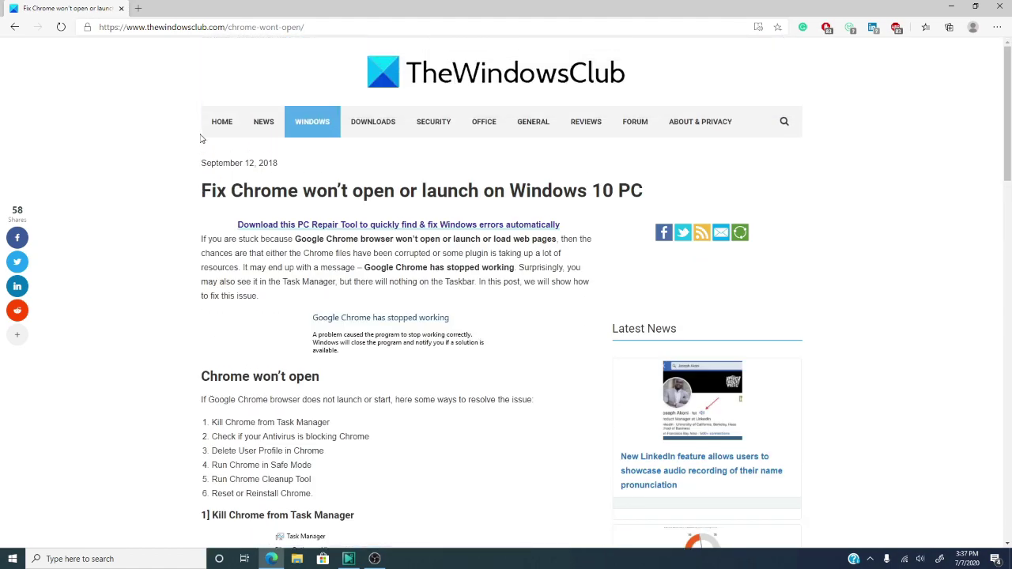
pyautogui.scroll(-3, 201, 138)
pyautogui.scroll(-6, 201, 138)
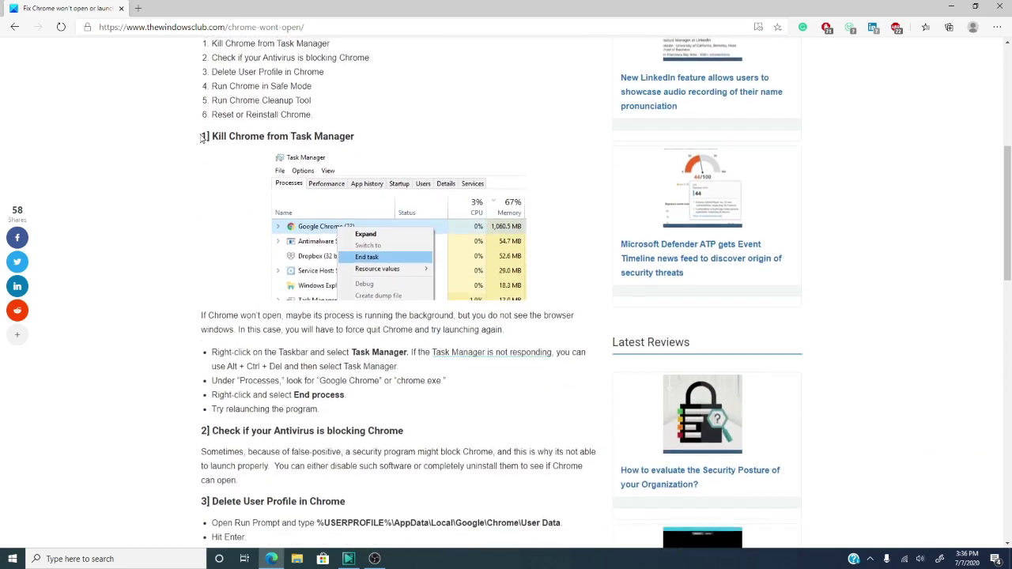
pyautogui.scroll(9, 201, 139)
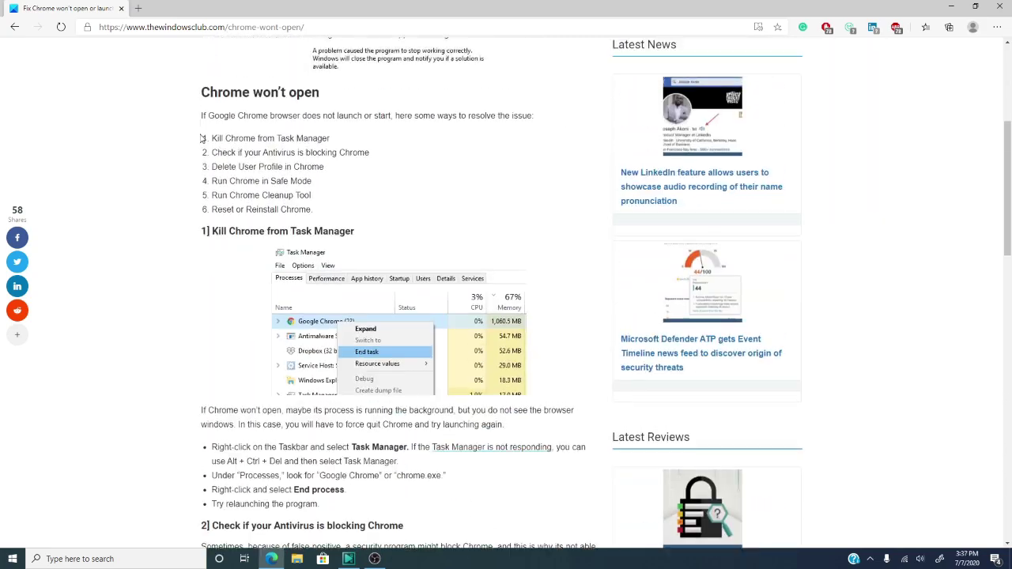